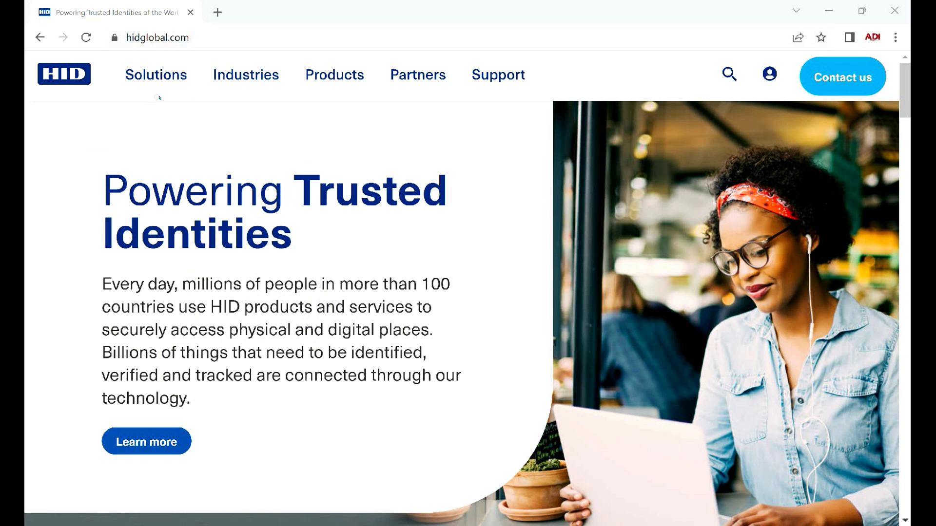
Go to HID Global's Drivers & Downloads page and filter the brand to OMNIKEY.
left_click(498, 75)
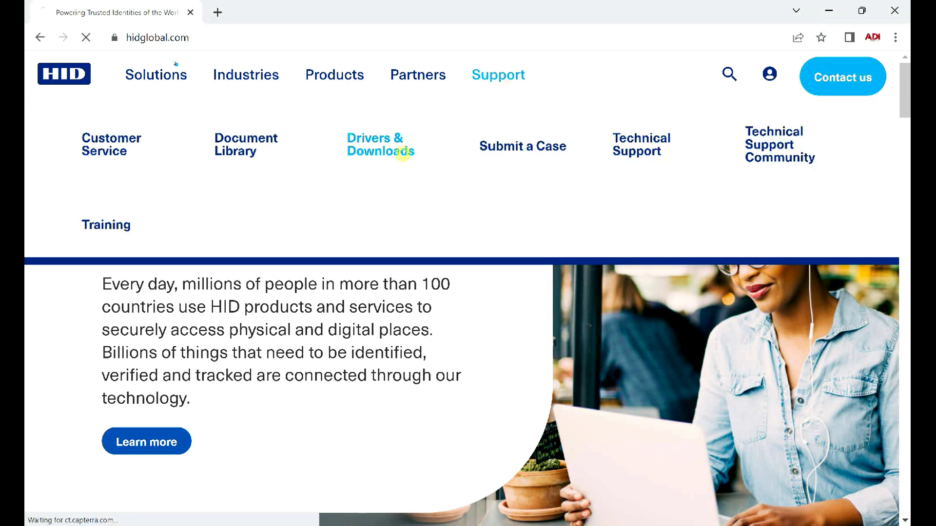
left_click(381, 147)
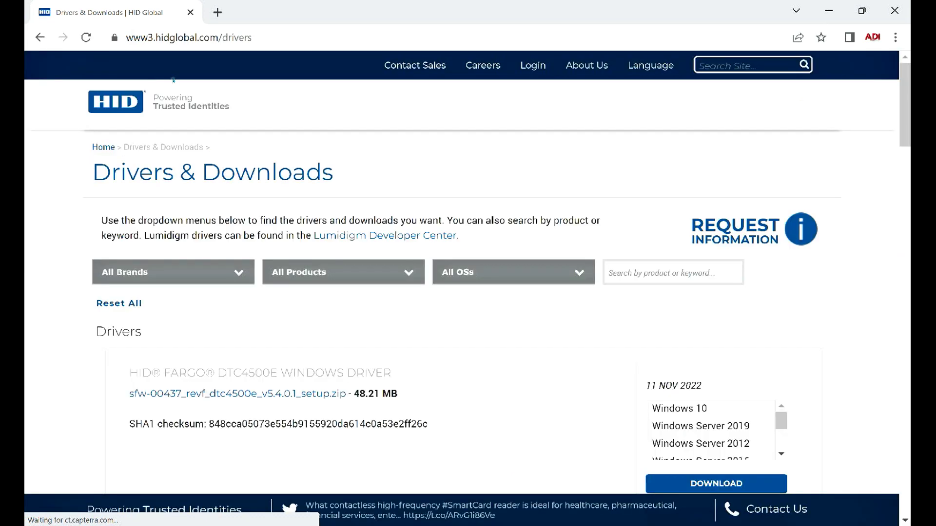
left_click(240, 273)
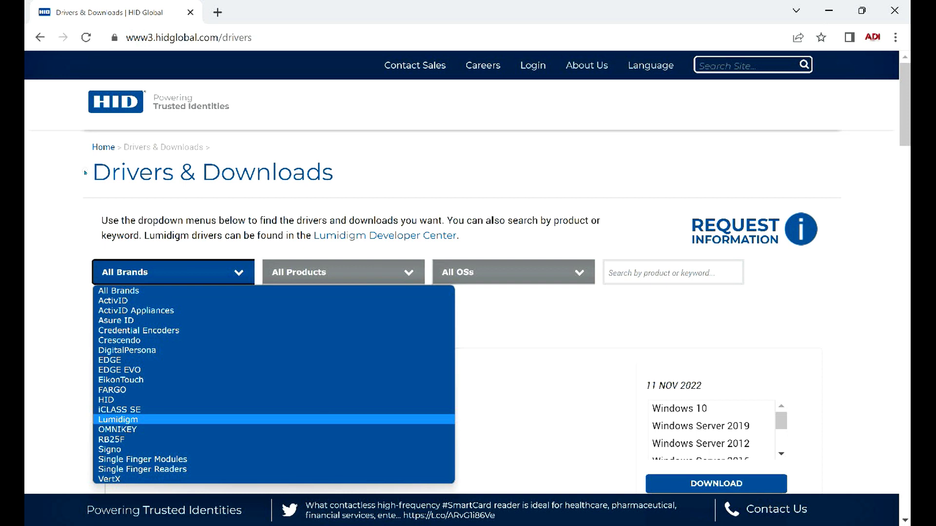
left_click(171, 431)
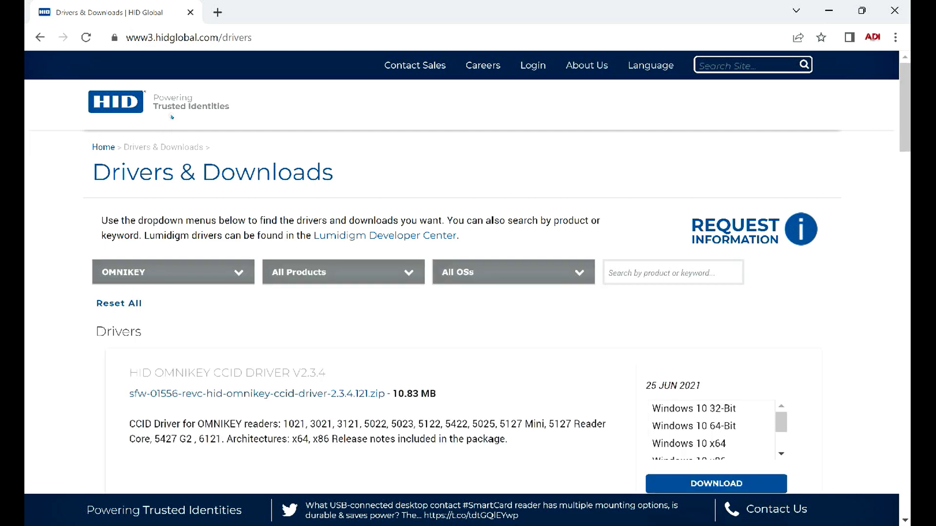
Choose the OMNIKEY 5427 CK product and download the OMNIKEY CCID driver V2.3.4.
key("Tab")
key("alt+Down")
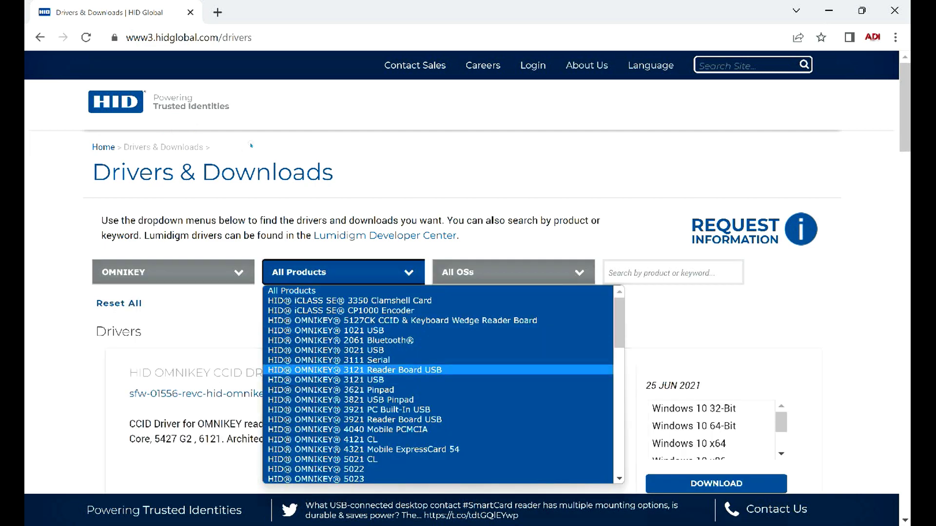
left_click_drag(617, 332, 527, 410)
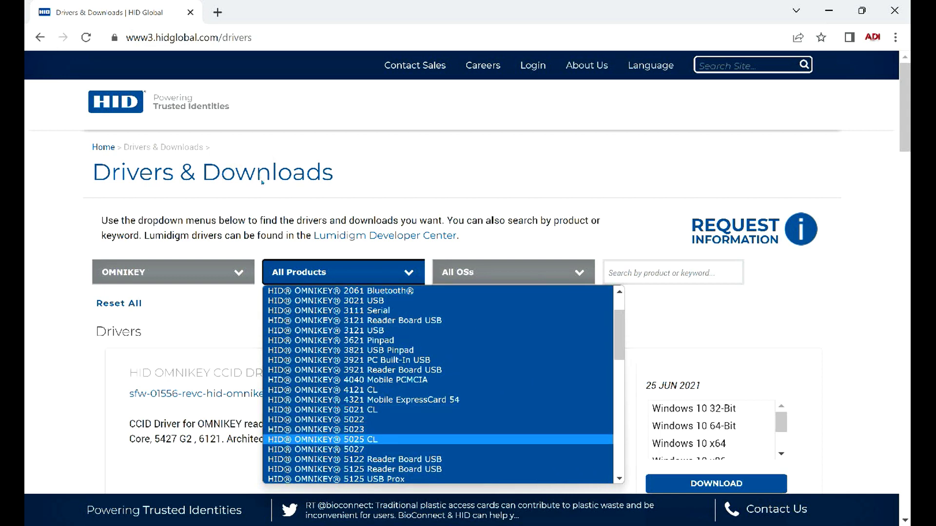
scroll(439, 441, "down", 4)
key("Down")
key("Return")
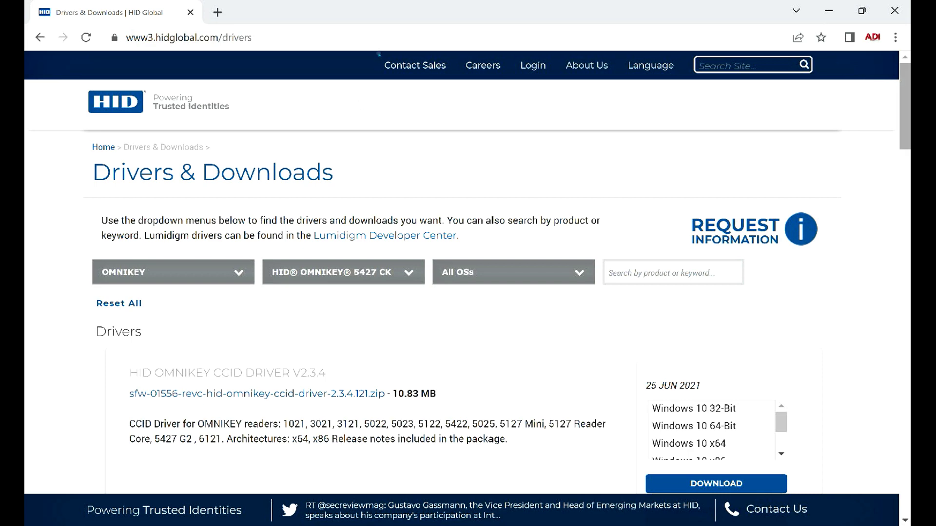
scroll(379, 59, "down", 2)
scroll(307, 119, "down", 2)
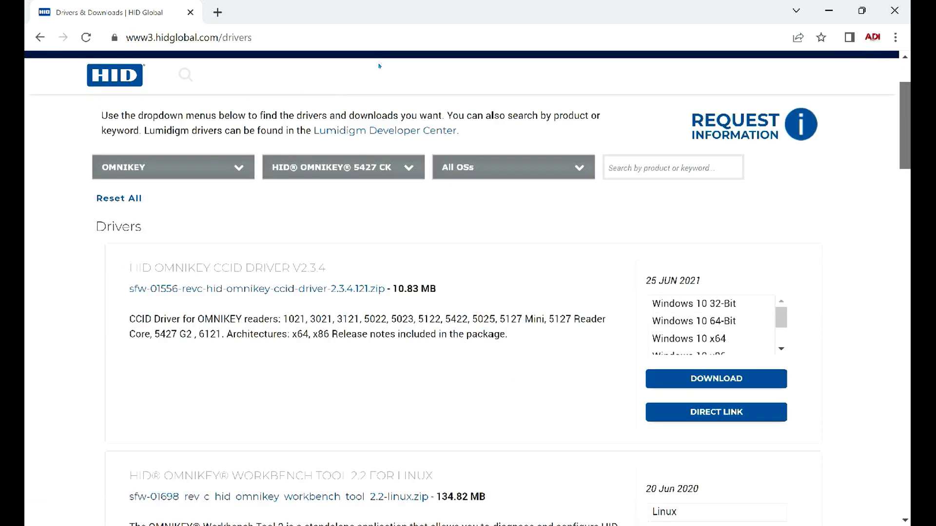
key("Tab")
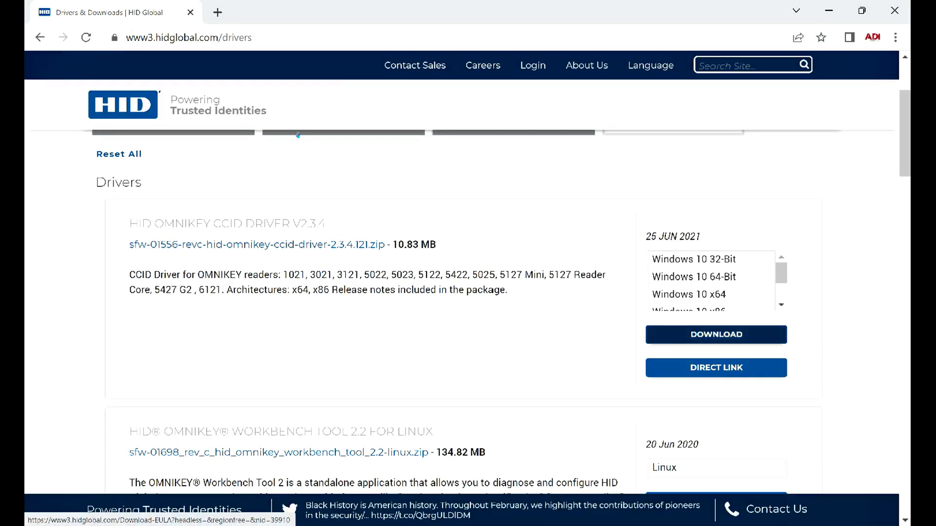
left_click(708, 334)
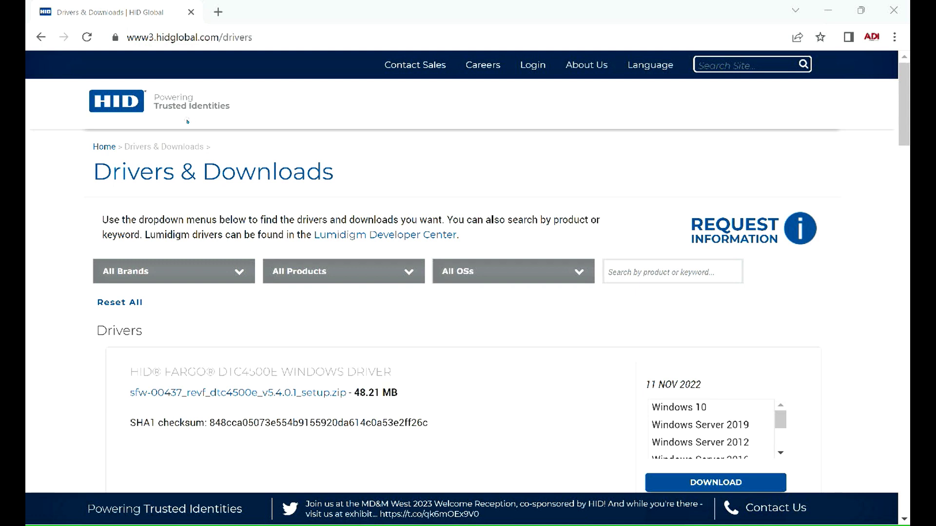
Filter the downloads list to brand OMNIKEY and product 5427 CK.
left_click(234, 269)
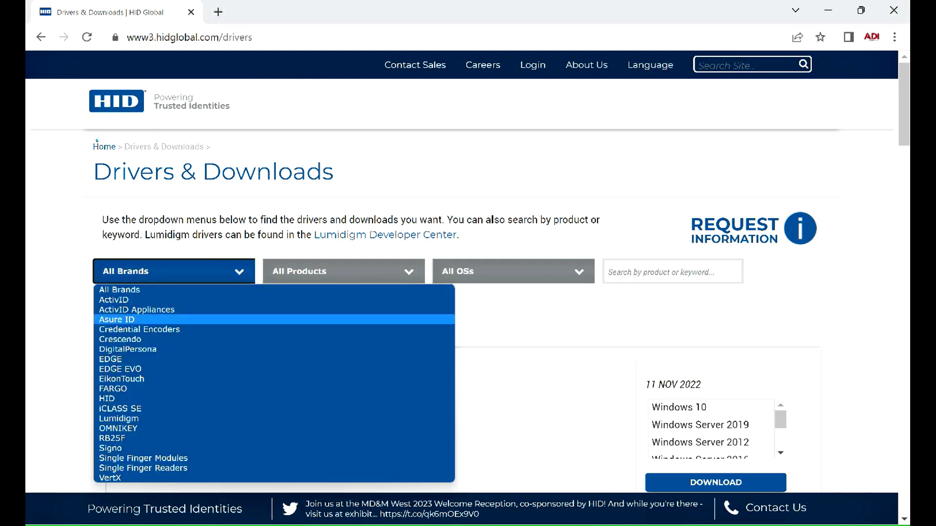
key("Down")
key("Return")
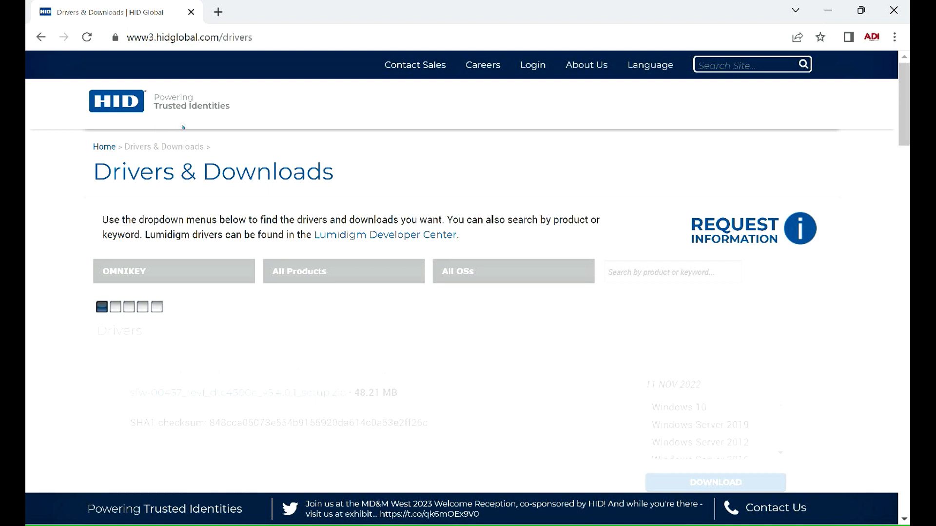
left_click(407, 272)
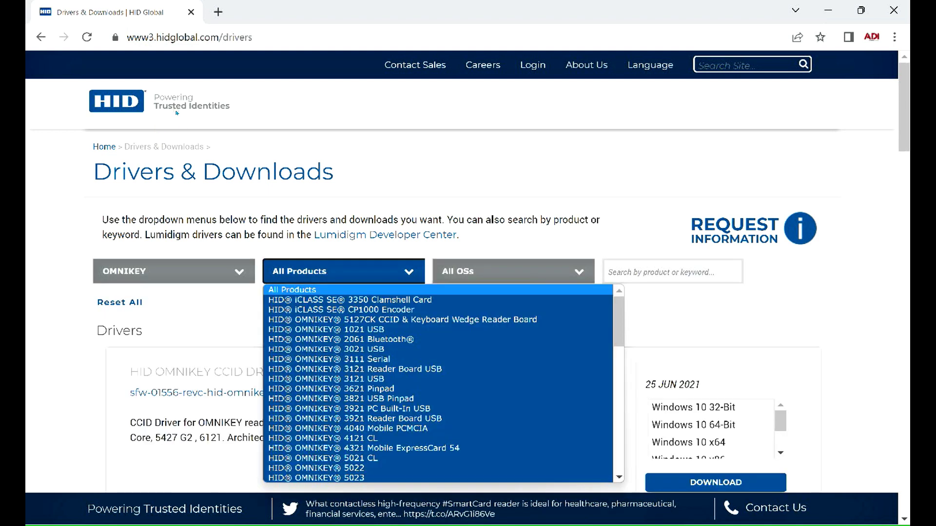
scroll(438, 408, "down", 4)
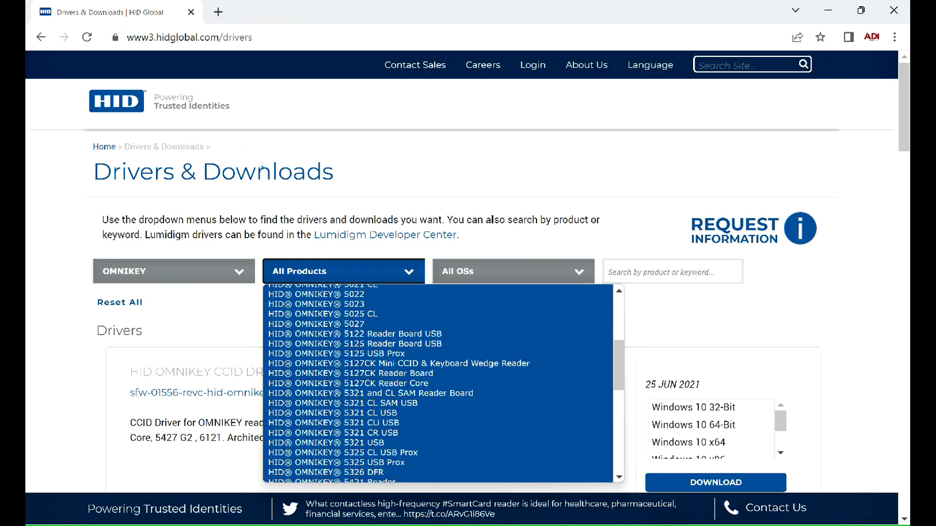
scroll(438, 386, "down", 3)
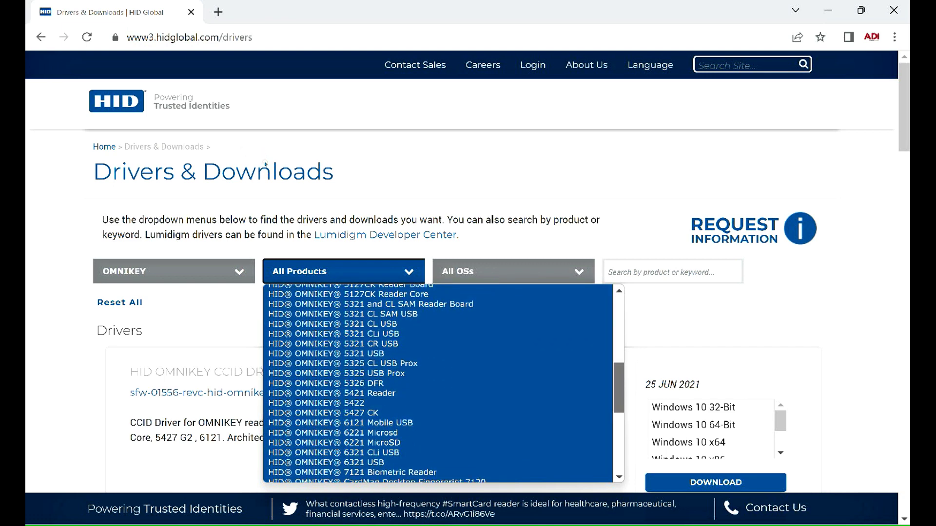
left_click(514, 411)
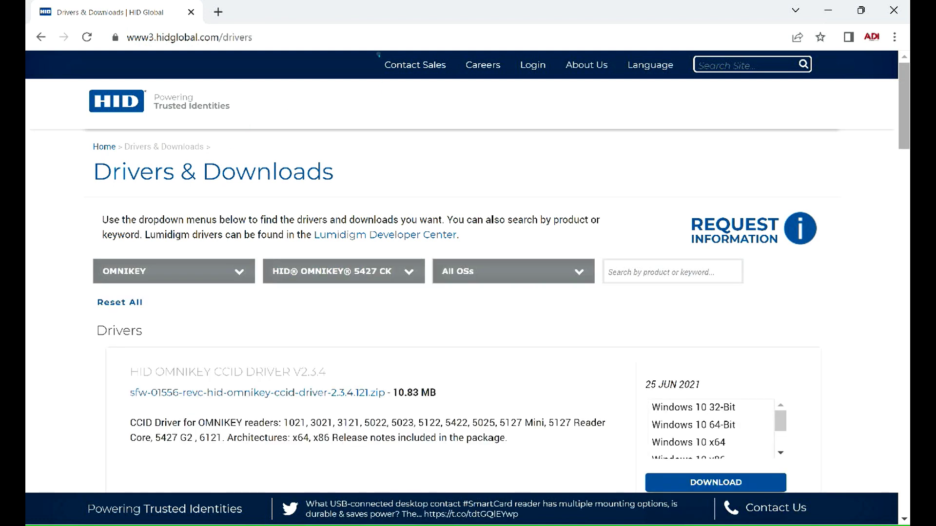
Download the OMNIKEY Workbench X86 X64 V1.8.1 package.
scroll(380, 151, "down", 20)
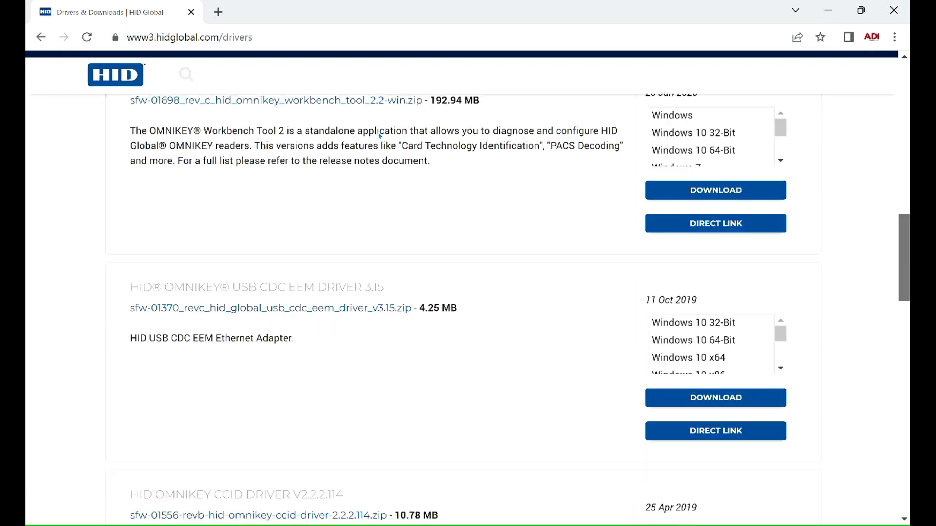
scroll(379, 152, "down", 2)
scroll(379, 153, "up", 1)
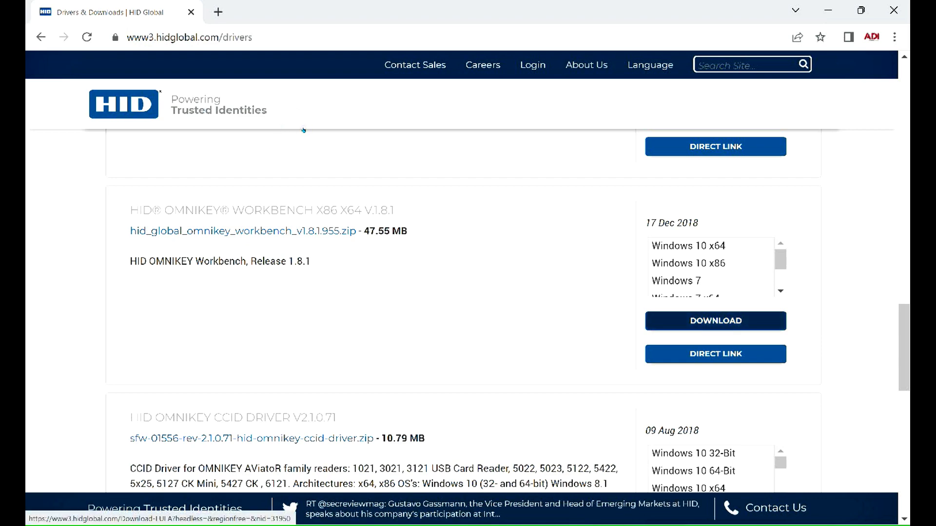
left_click(716, 321)
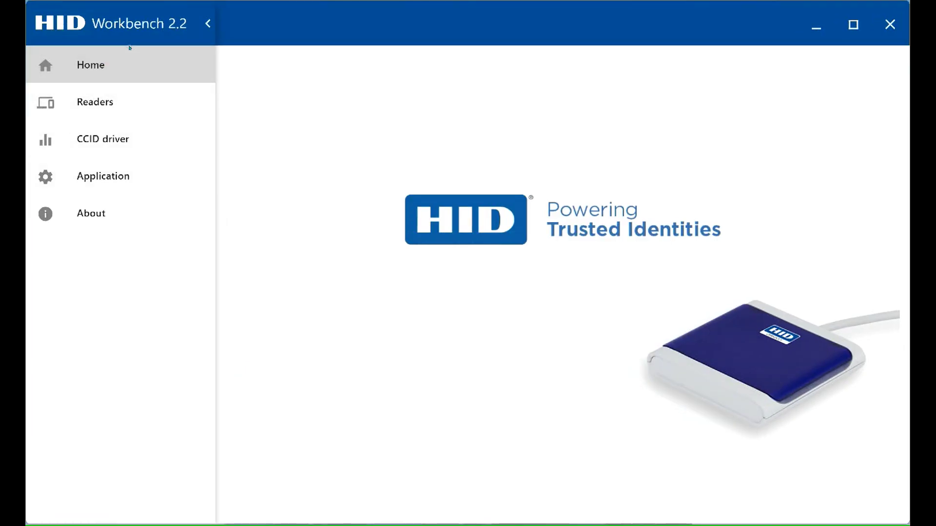
Open the 5427 CK reader's Reader Settings, select KBW mode, then view its Card Diagnostic page.
left_click(87, 102)
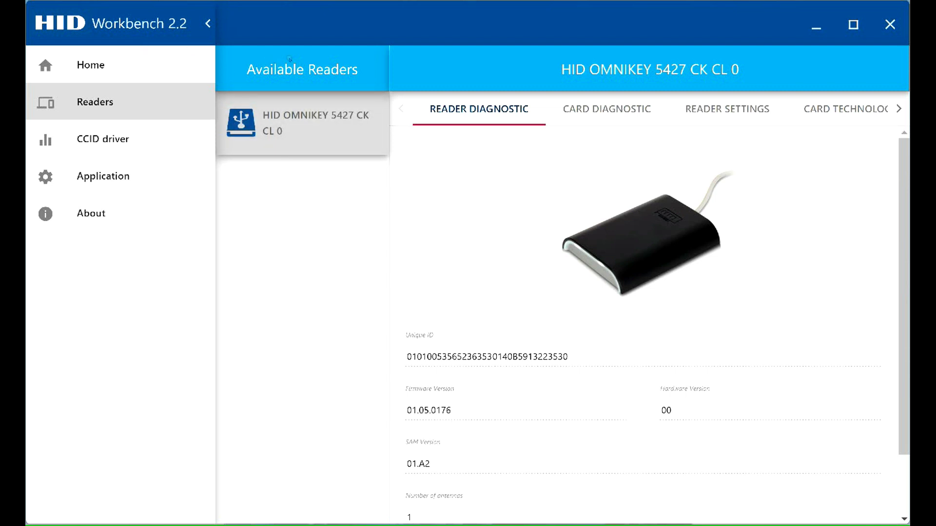
left_click(749, 113)
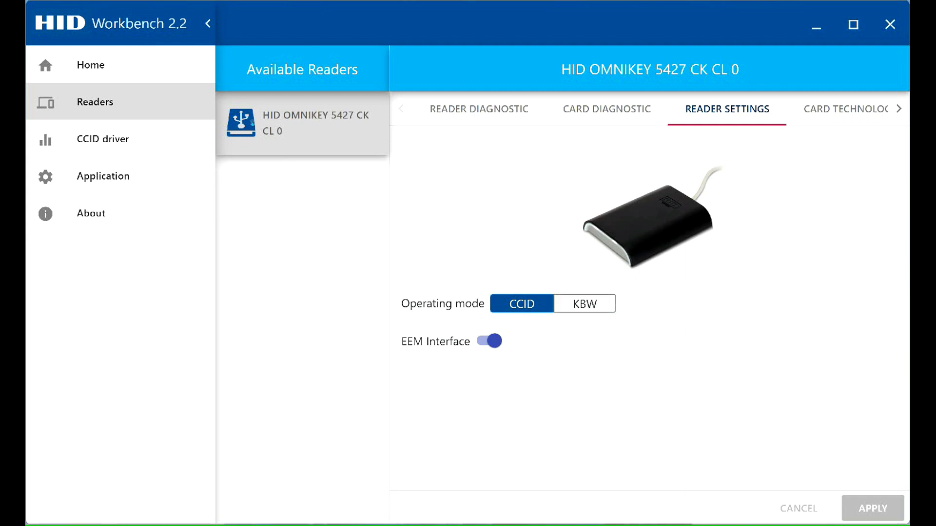
left_click(585, 305)
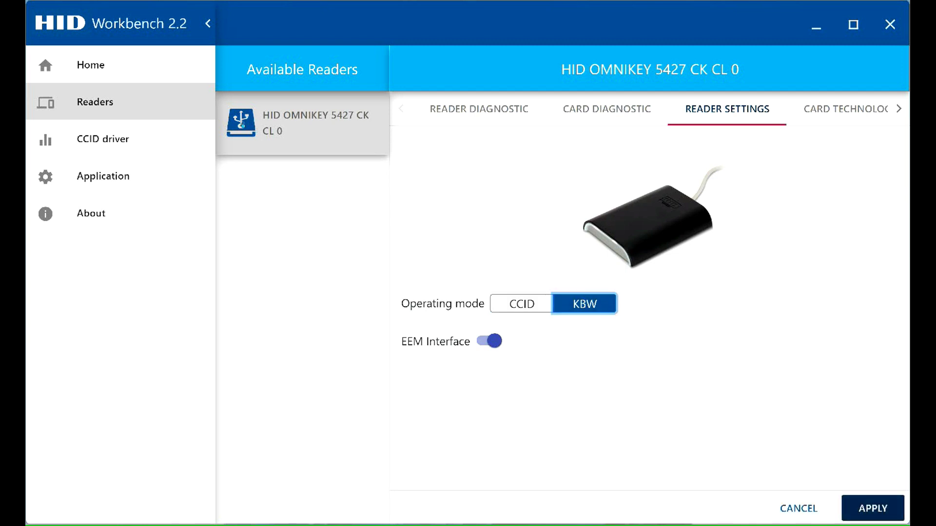
left_click(479, 109)
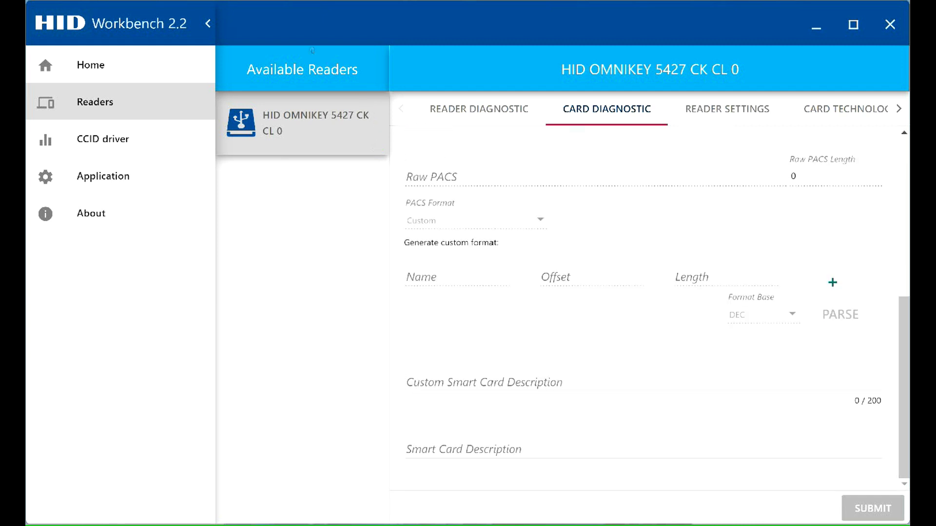
Return to the 5427 CK's Reader Settings to apply KBW operating mode.
left_click(720, 111)
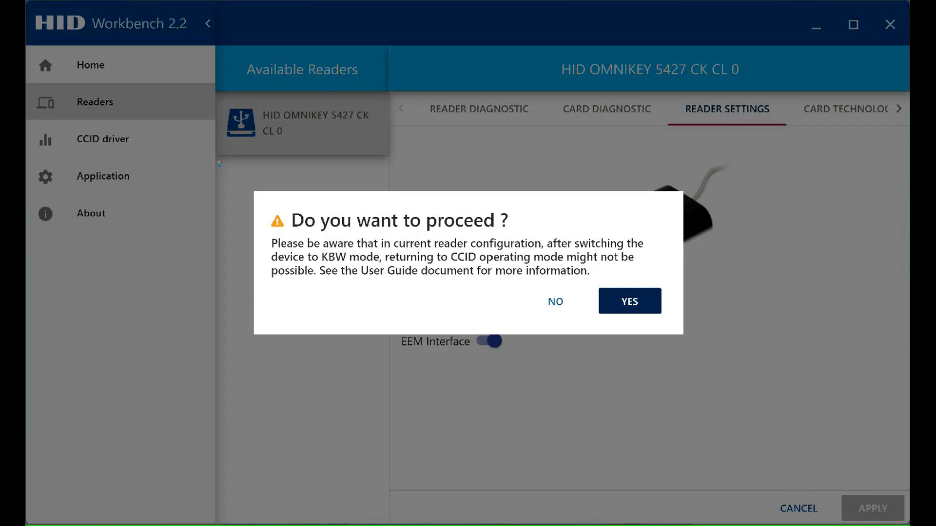
Confirm the KBW mode switch for the 5427 CK, then move to Net2 Access Control.
left_click(634, 302)
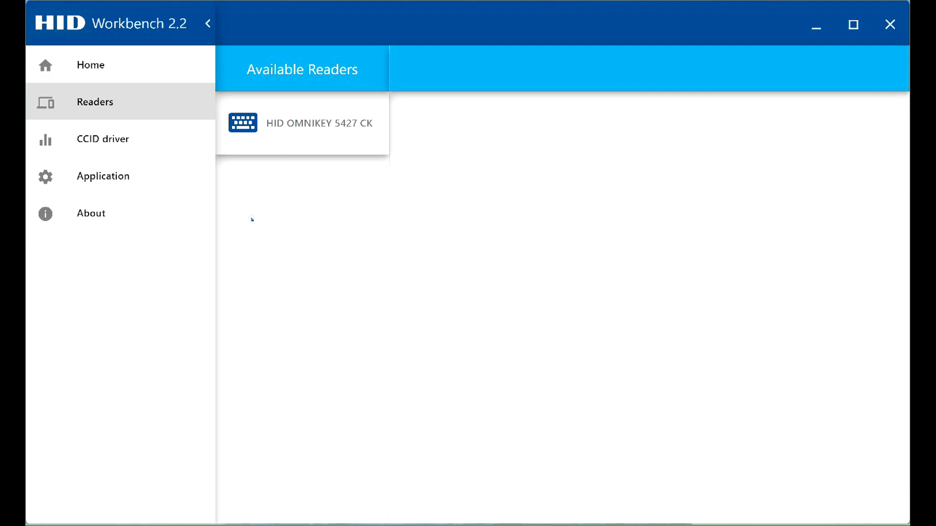
key("alt+Tab")
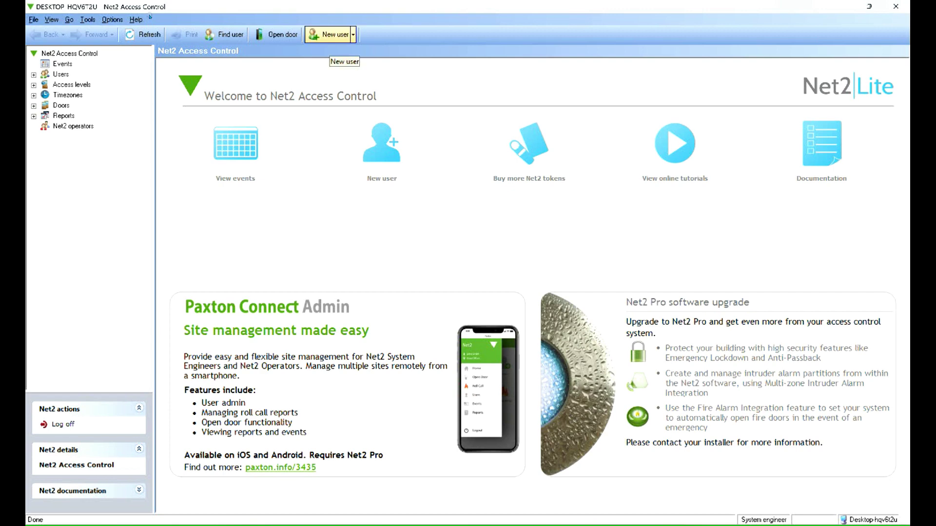
Add a new Net2 user and fill its Token number from the presented card.
left_click(330, 34)
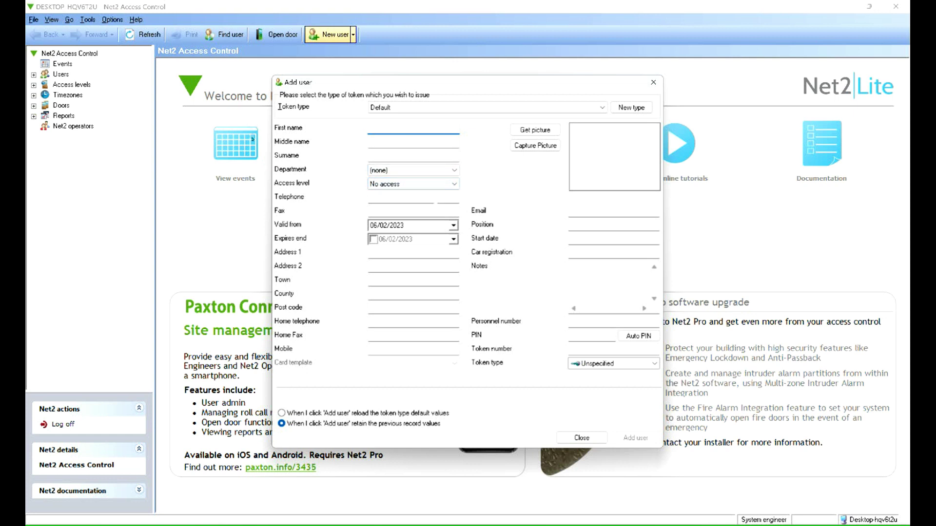
left_click(588, 350)
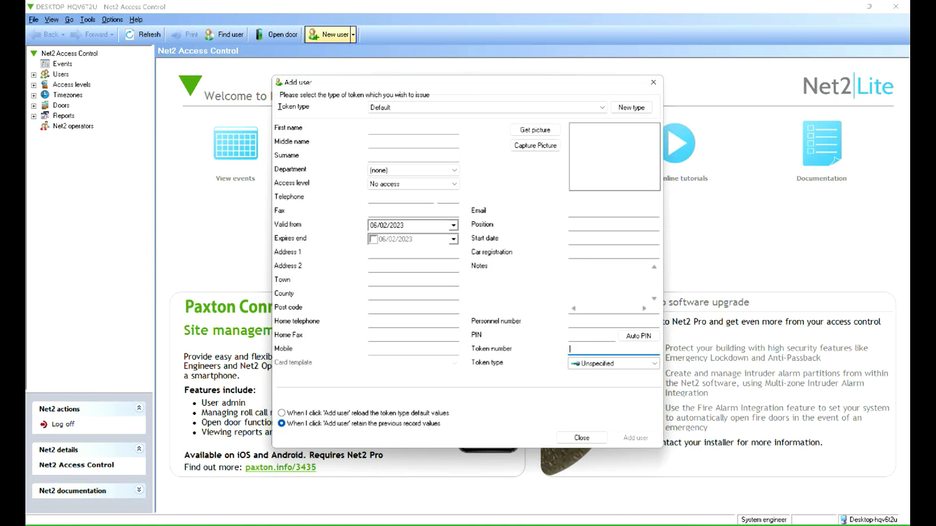
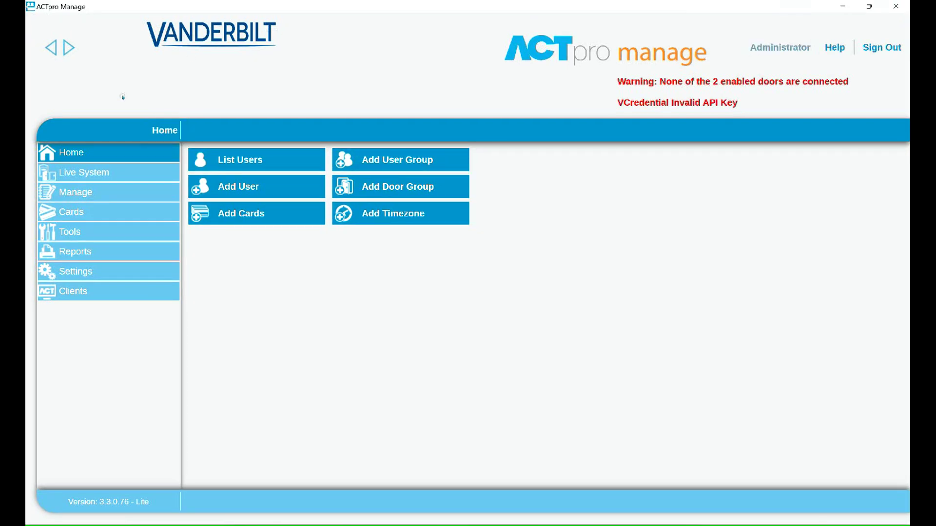
Add a new ACTpro user and enter the presented card's number into Card 1.
left_click(253, 186)
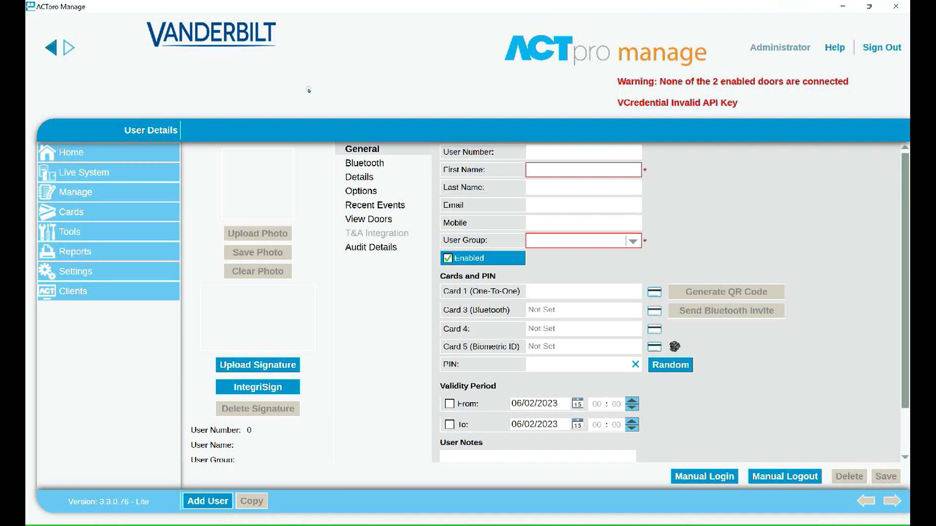
Switch back to HID Workbench and return to its Home screen.
key("alt+Tab")
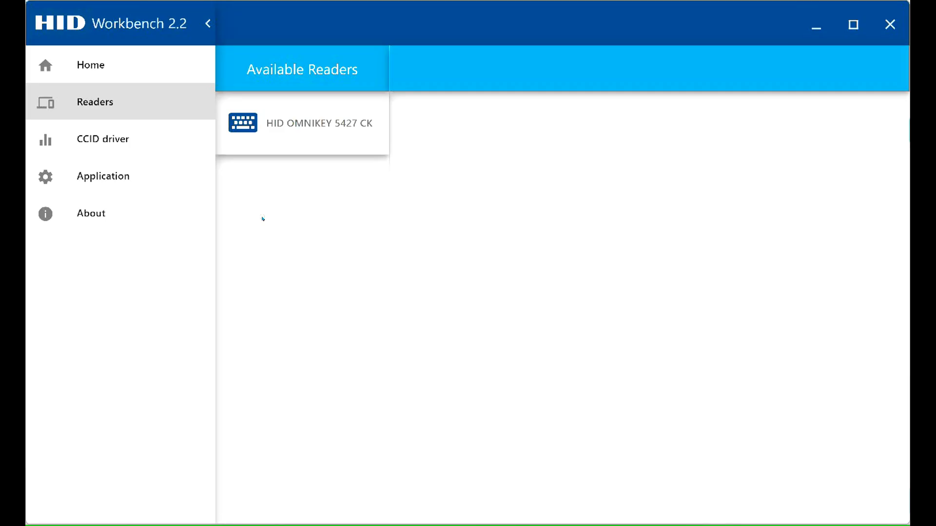
left_click(161, 63)
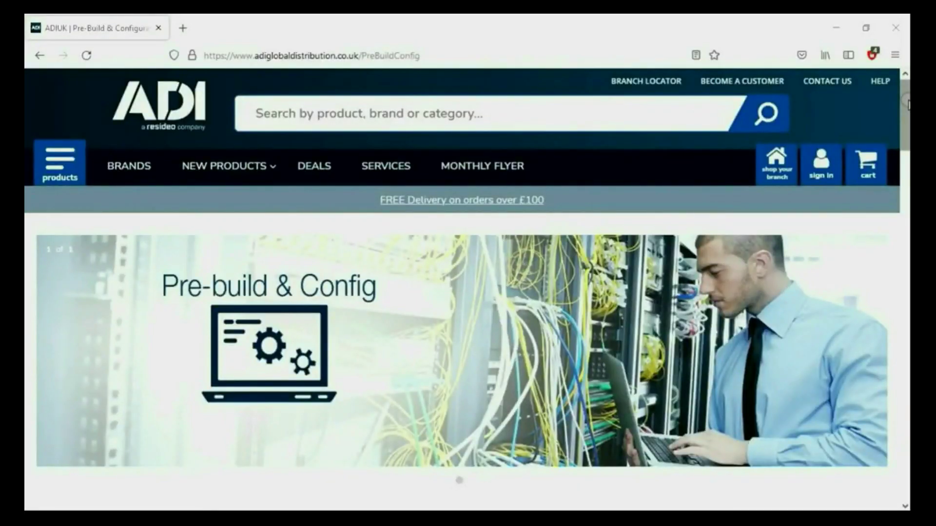
Scroll the ADI Pre-build & Config page through the Bronze, Silver, Gold tiers to the contact details.
left_click_drag(906, 100, 907, 225)
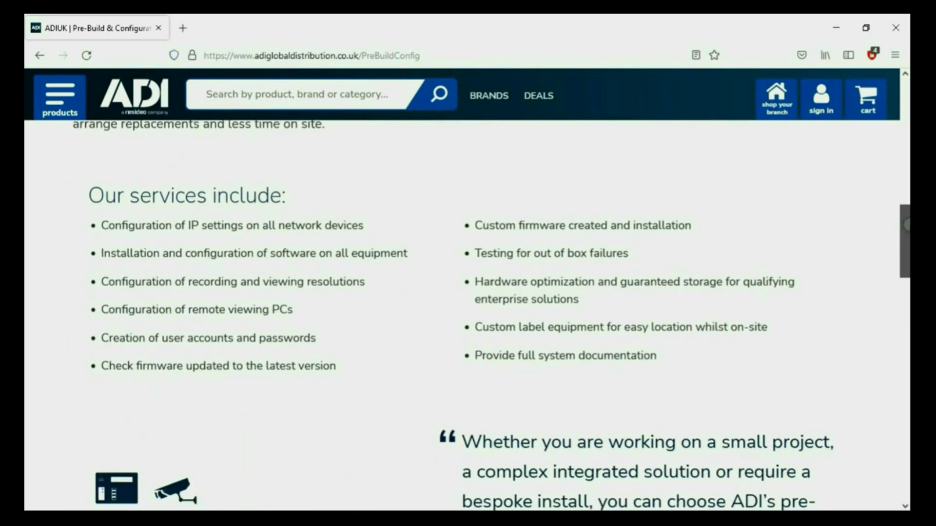
left_click_drag(905, 225, 907, 318)
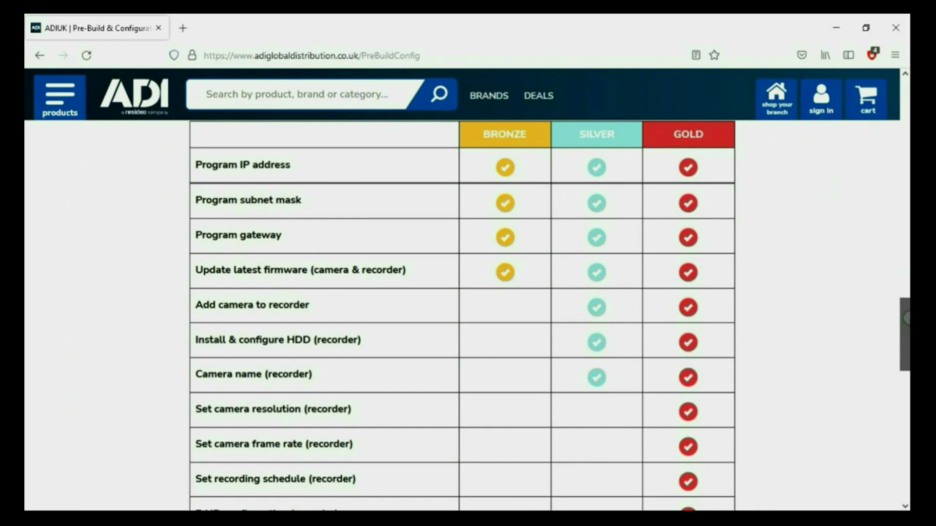
left_click_drag(907, 318, 906, 376)
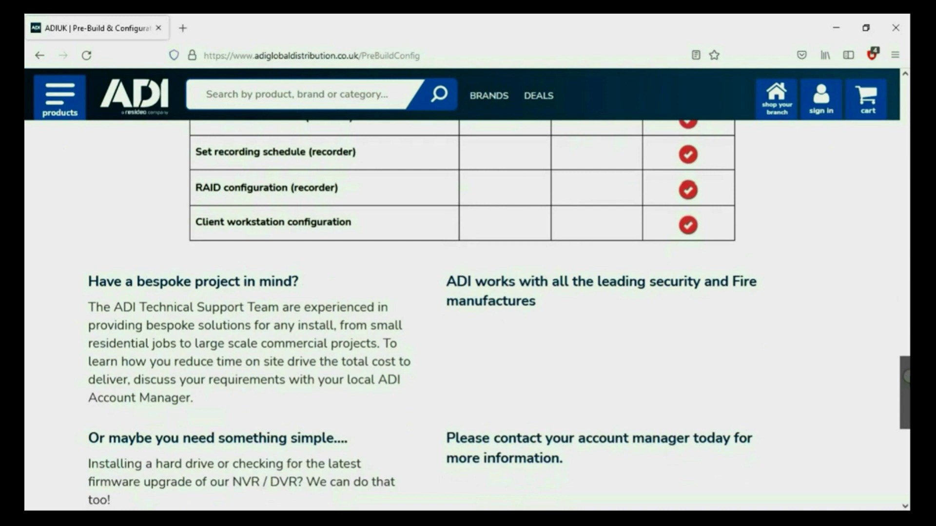
left_click_drag(907, 376, 906, 403)
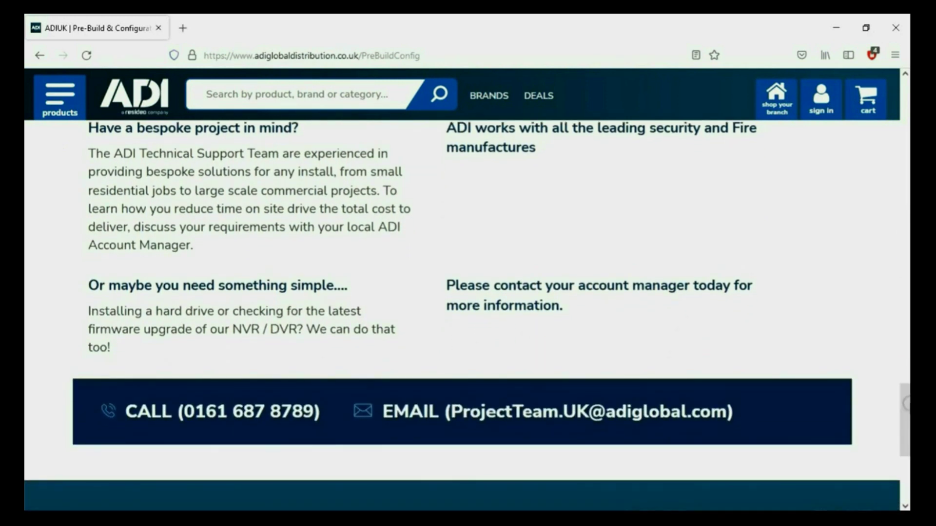